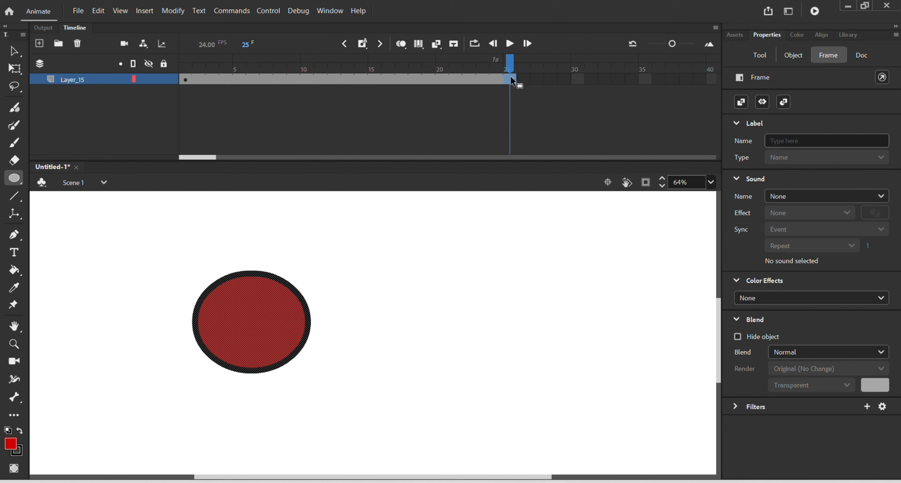
# - Extend the circle layer's frame span to frame 30
pyautogui.press('F5')
pyautogui.press('F5')
pyautogui.press('F5')
pyautogui.press('F5')
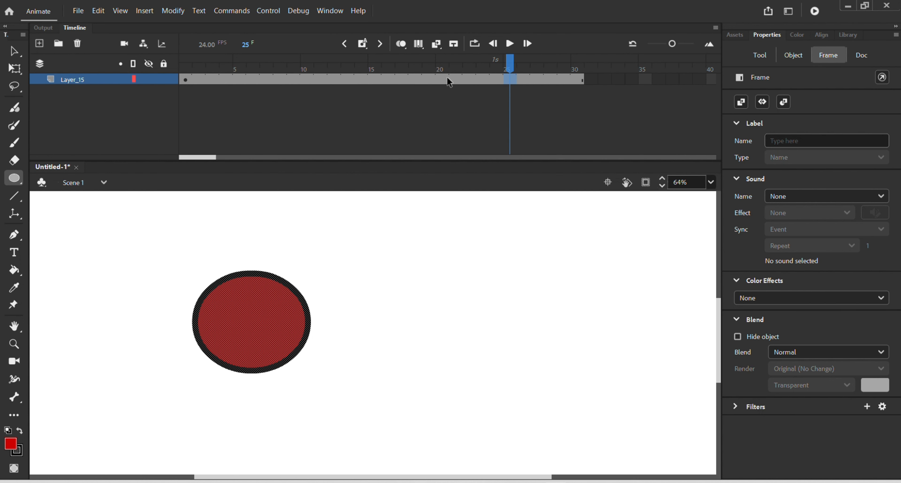
# - Remove frames 21 to 30 from the layer so that it ends at frame 20, and return to frame 1
pyautogui.moveTo(451, 80); pyautogui.dragTo(580, 82)
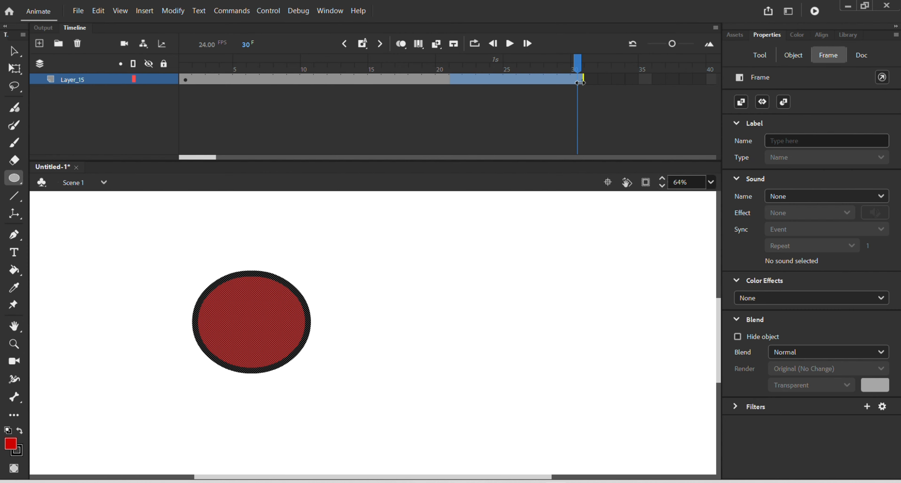
pyautogui.hotkey('shift', 'F5')
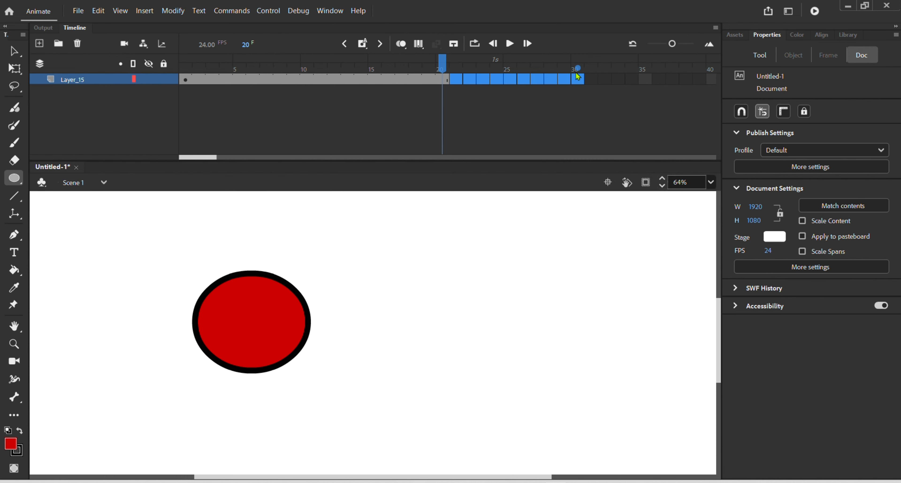
pyautogui.moveTo(416, 92); pyautogui.dragTo(177, 149)
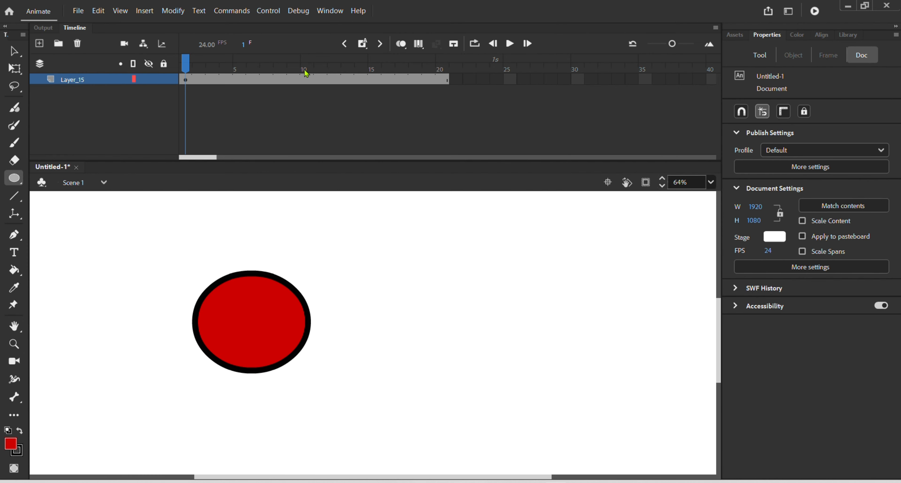
# - Reposition the circle at frame 10 with the Selection tool to about X 632, Y 439
pyautogui.click(305, 80)
pyautogui.click(305, 80)
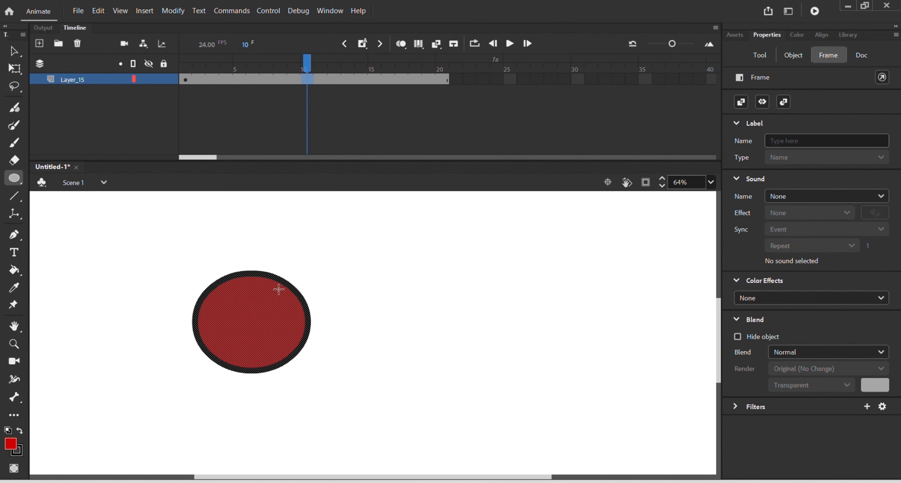
pyautogui.press('v')
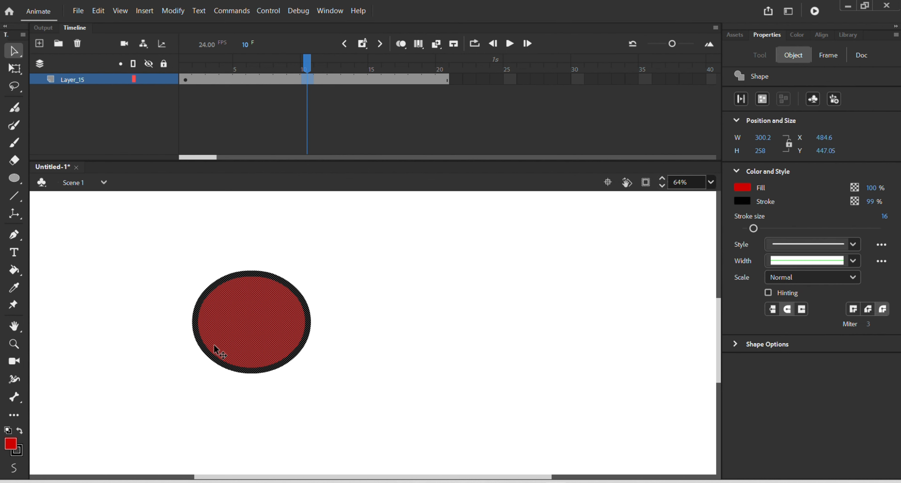
pyautogui.moveTo(214, 339); pyautogui.dragTo(270, 338)
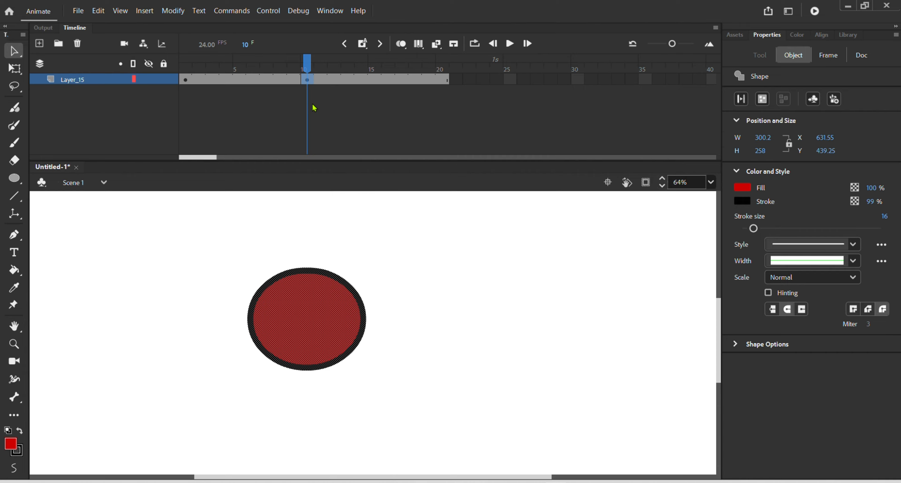
pyautogui.click(306, 80)
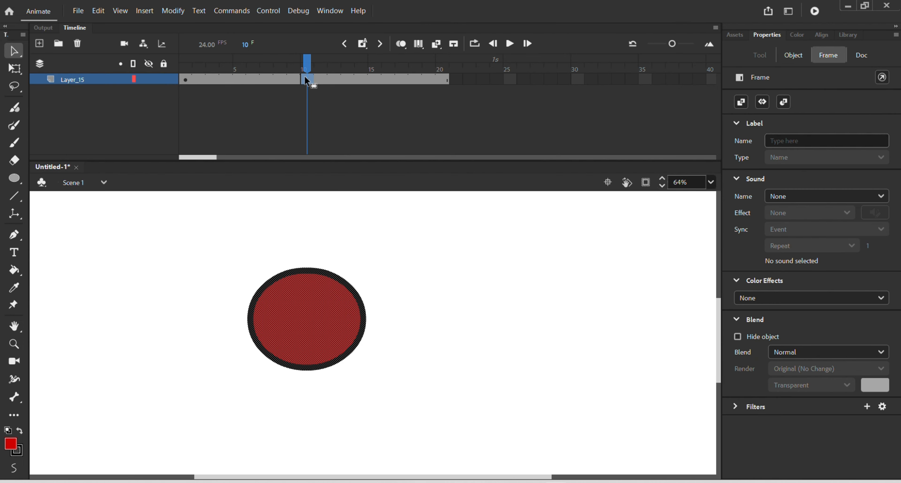
pyautogui.click(371, 209)
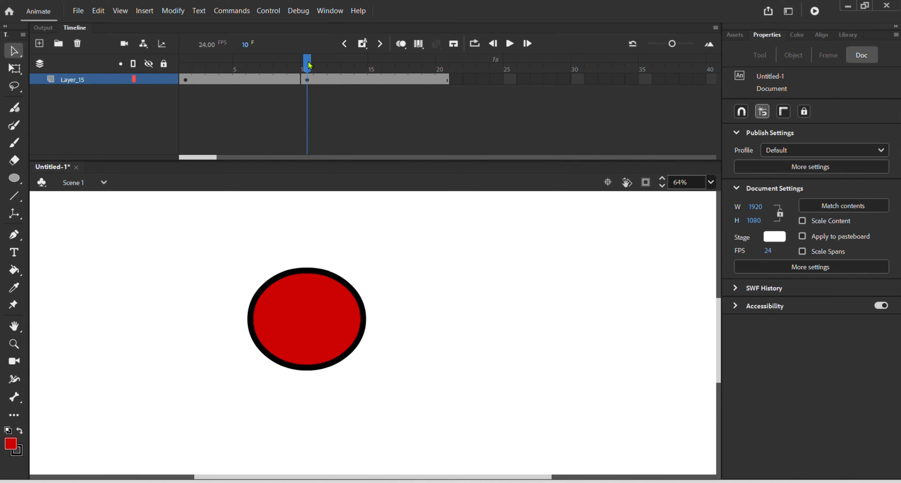
# - Compare the circle's positions at frames 1 and 10, and clear the keyframe at frame 10
pyautogui.moveTo(308, 65)
pyautogui.mouseDown()
pyautogui.moveTo(227, 68)
pyautogui.moveTo(135, 125)
pyautogui.moveTo(313, 123)
pyautogui.moveTo(295, 123)
pyautogui.moveTo(303, 124)
pyautogui.mouseUp()
pyautogui.moveTo(307, 63); pyautogui.dragTo(99, 109)
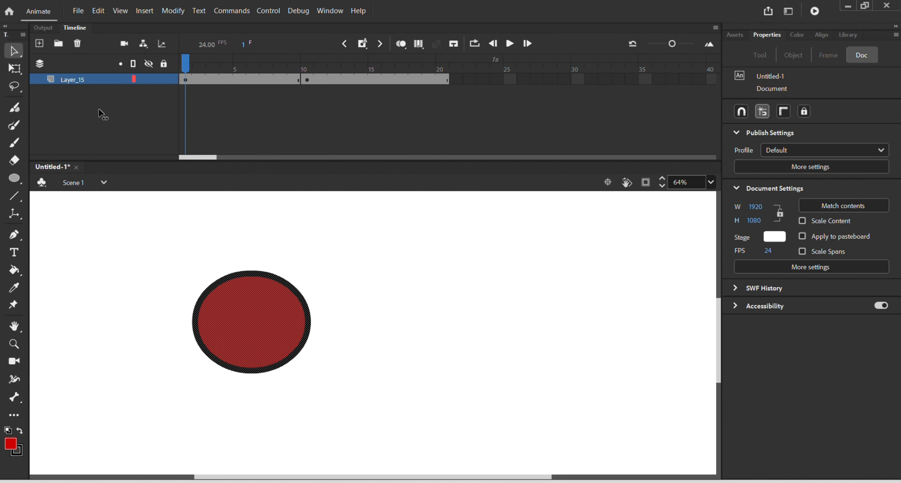
pyautogui.moveTo(165, 120); pyautogui.dragTo(137, 153)
pyautogui.click(306, 83)
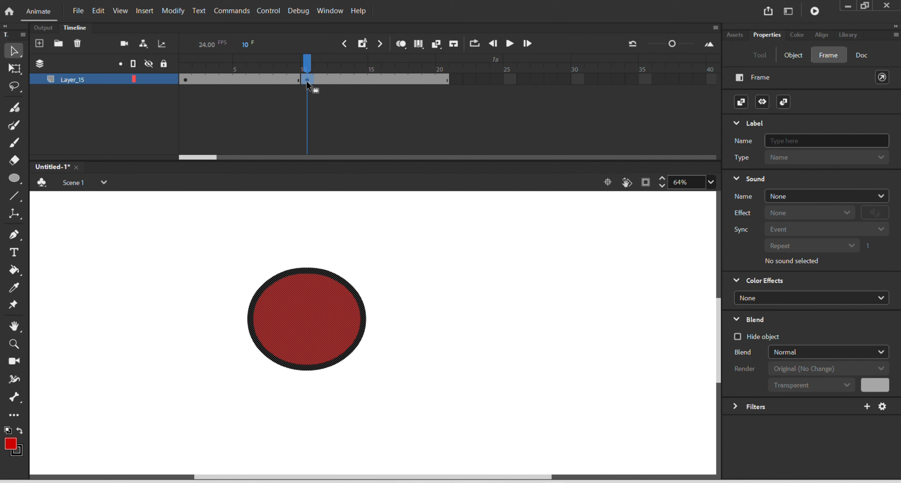
pyautogui.hotkey('shift', 'F6')
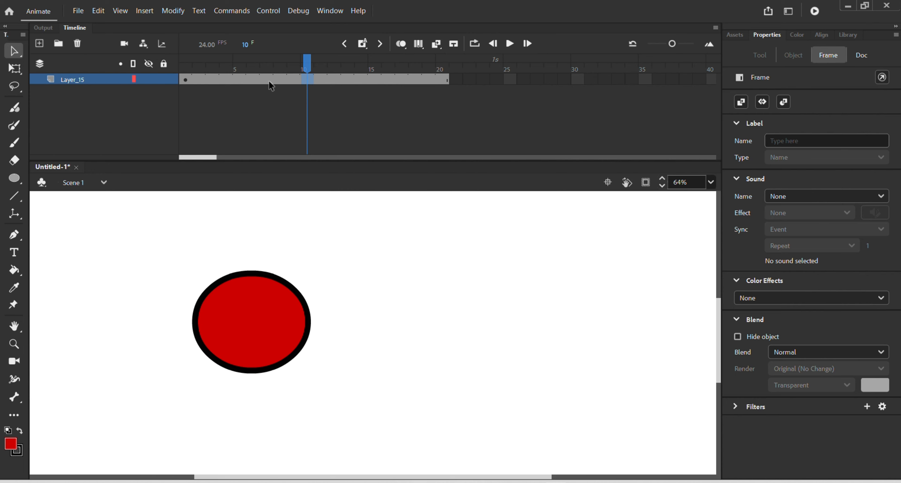
# - Insert a keyframe at frame 20 with the circle in the same position as in frame 1
pyautogui.click(185, 79)
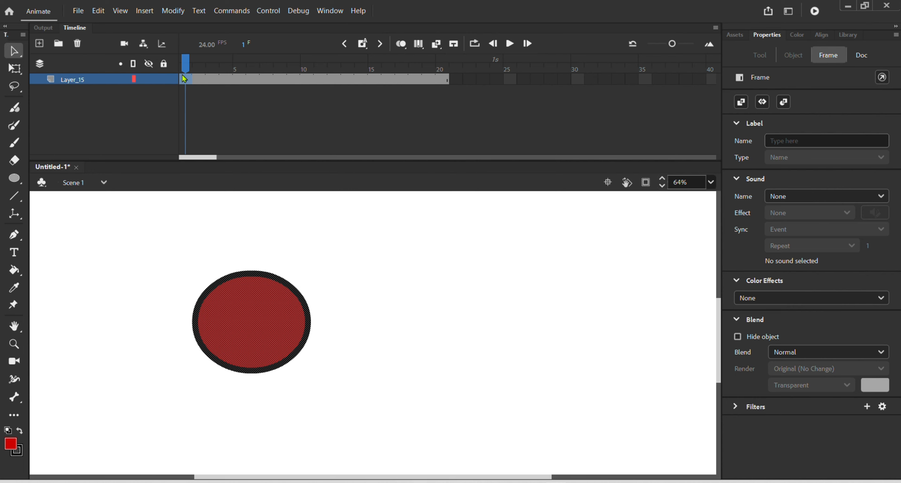
pyautogui.click(443, 78)
pyautogui.click(446, 81)
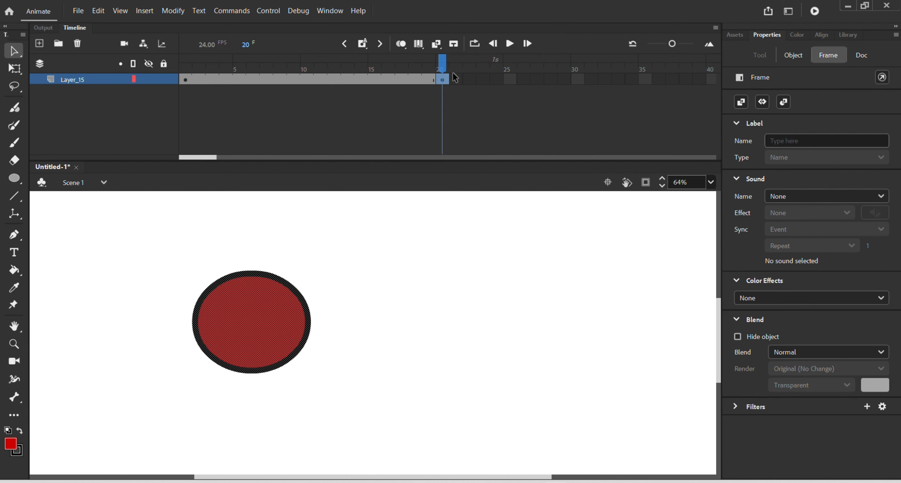
pyautogui.moveTo(444, 65); pyautogui.dragTo(472, 200)
pyautogui.click(471, 203)
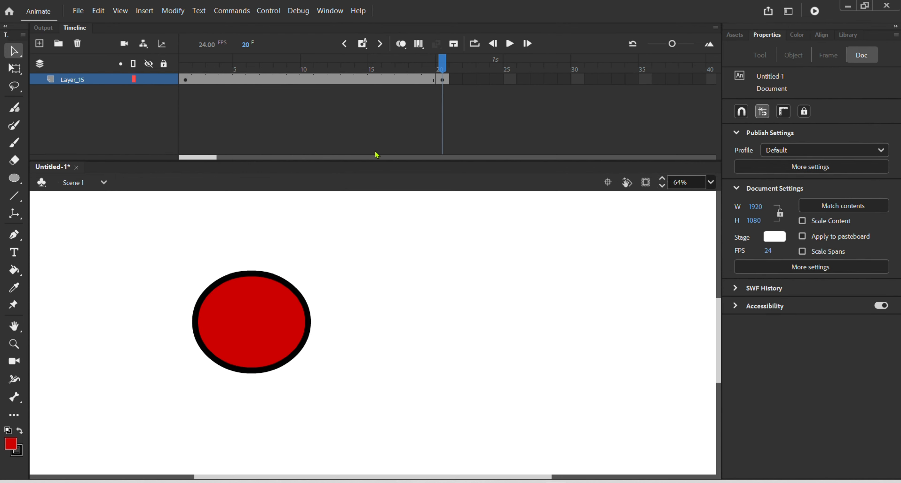
# - Move the circle at frame 10 to about X 599, Y 436, and scrub through the frames to check the motion
pyautogui.click(310, 79)
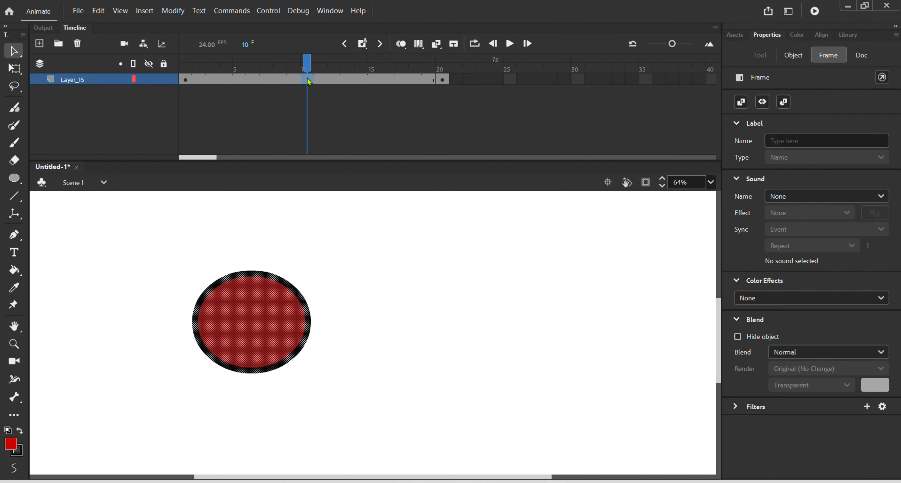
pyautogui.click(256, 324)
pyautogui.moveTo(256, 324); pyautogui.dragTo(298, 318)
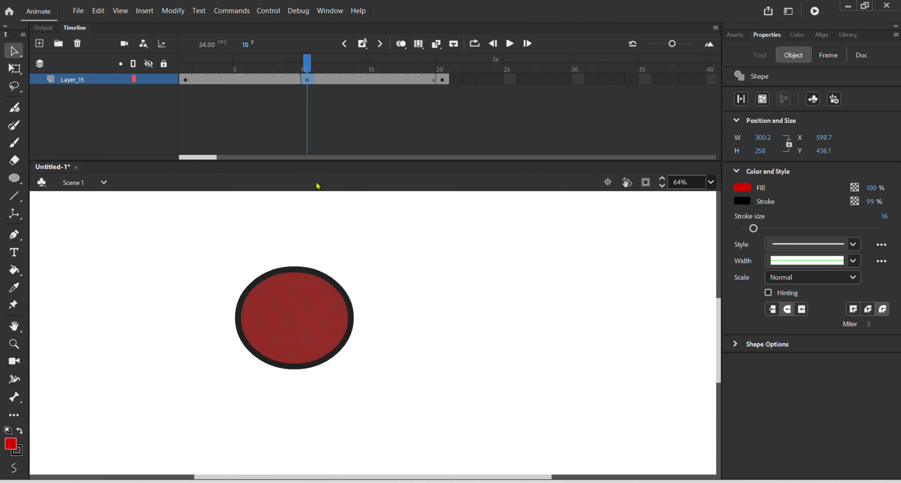
pyautogui.click(307, 66)
pyautogui.moveTo(307, 67); pyautogui.dragTo(185, 67)
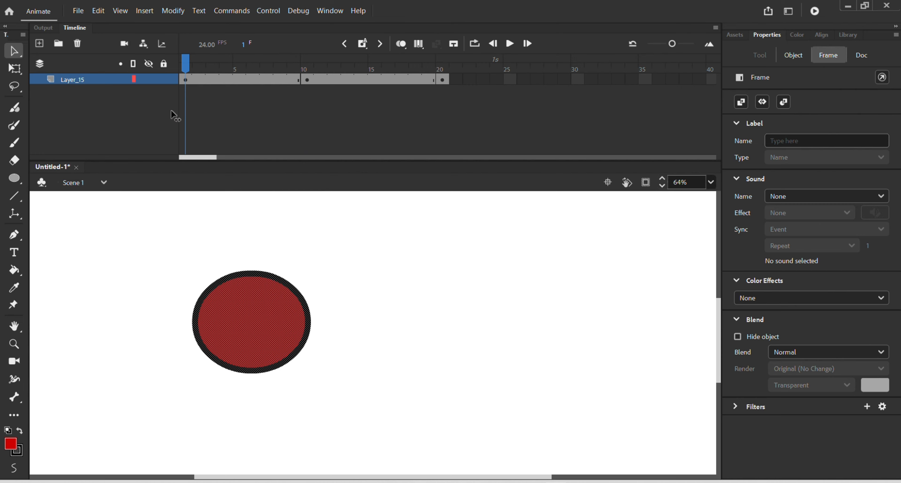
pyautogui.click(172, 115)
pyautogui.click(154, 249)
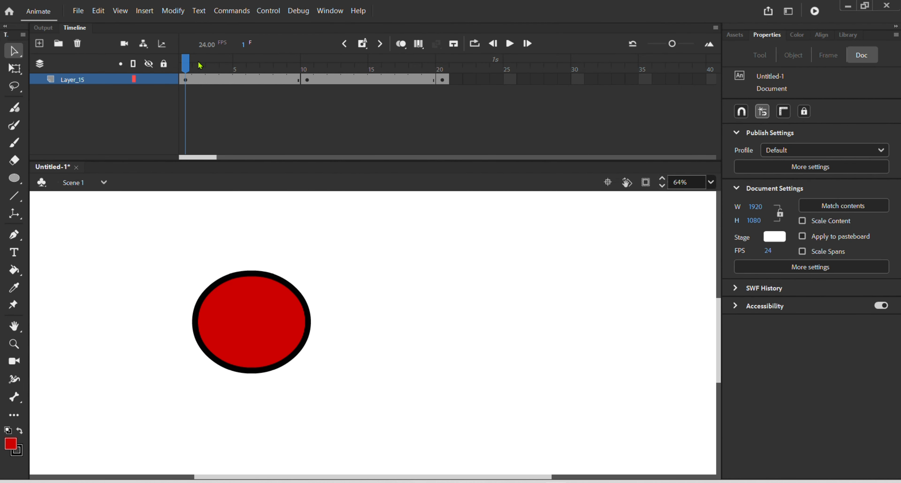
pyautogui.moveTo(189, 63); pyautogui.dragTo(450, 86)
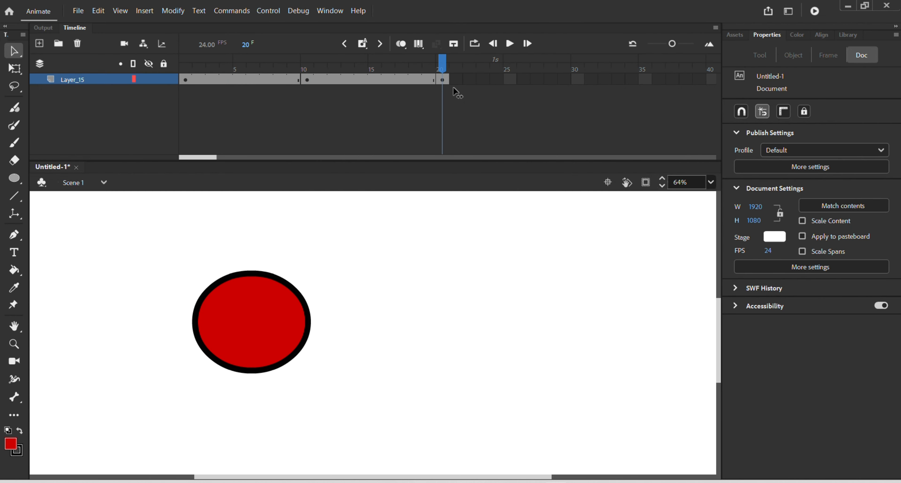
# - Create shape tweens between the keyframes at frames 1, 10 and 20, and play the animation
pyautogui.moveTo(232, 81); pyautogui.dragTo(346, 84)
pyautogui.rightClick(336, 75)
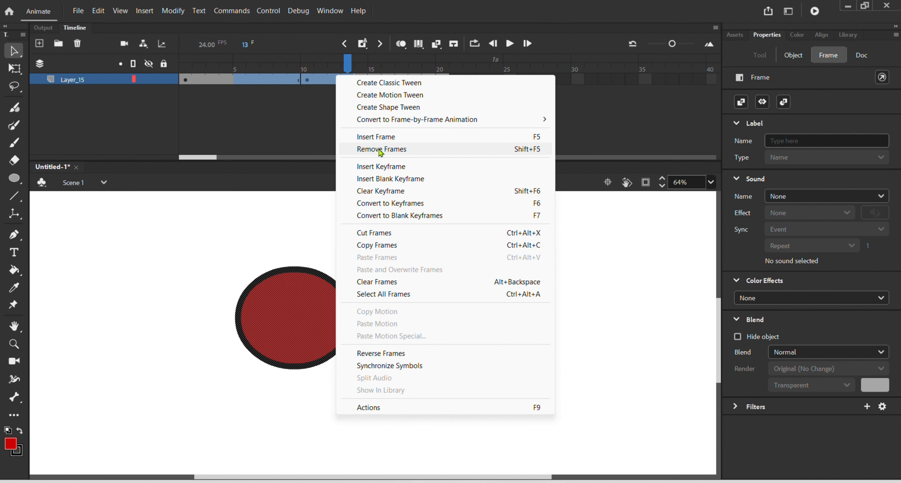
pyautogui.click(389, 108)
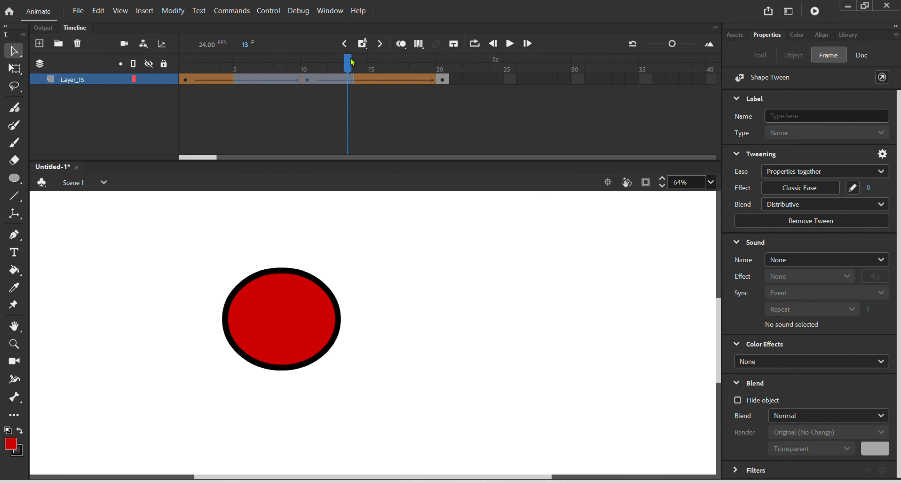
pyautogui.moveTo(352, 64); pyautogui.dragTo(185, 64)
pyautogui.click(151, 110)
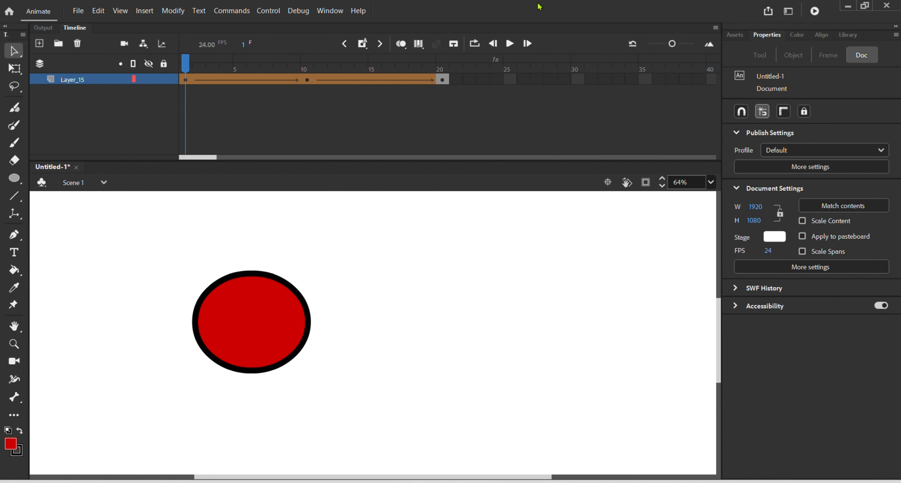
pyautogui.click(510, 50)
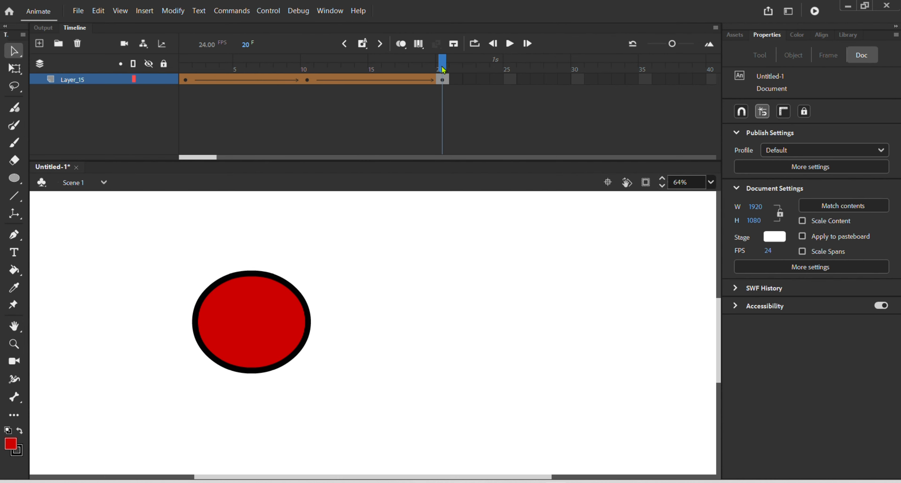
pyautogui.moveTo(443, 66); pyautogui.dragTo(172, 119)
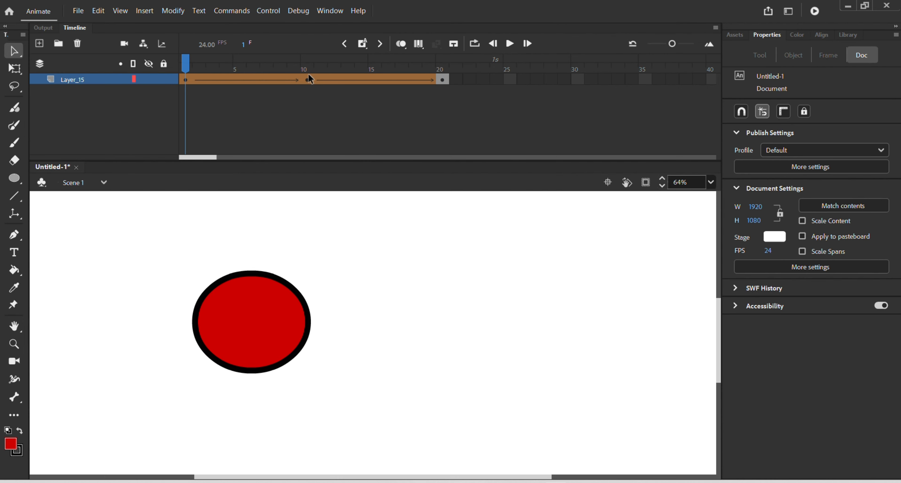
# - Remove the shape tweens from both spans, before and after frame 10, and return to frame 1
pyautogui.rightClick(303, 80)
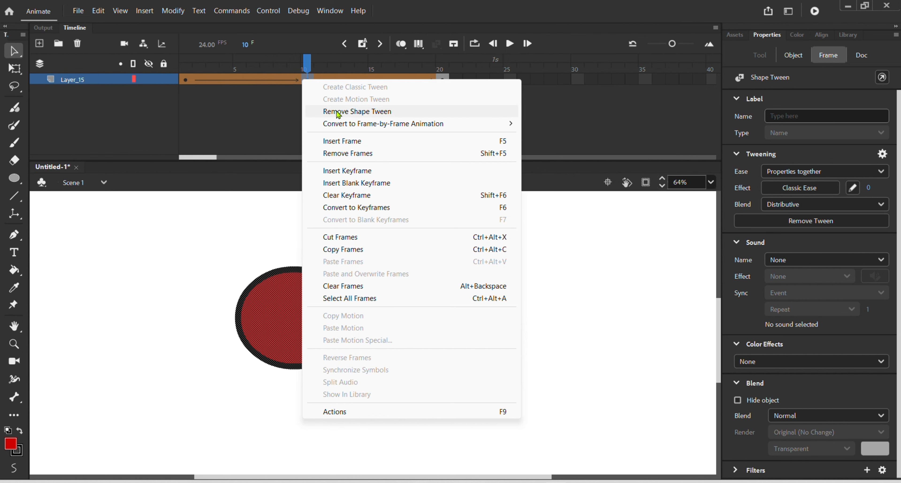
pyautogui.click(346, 111)
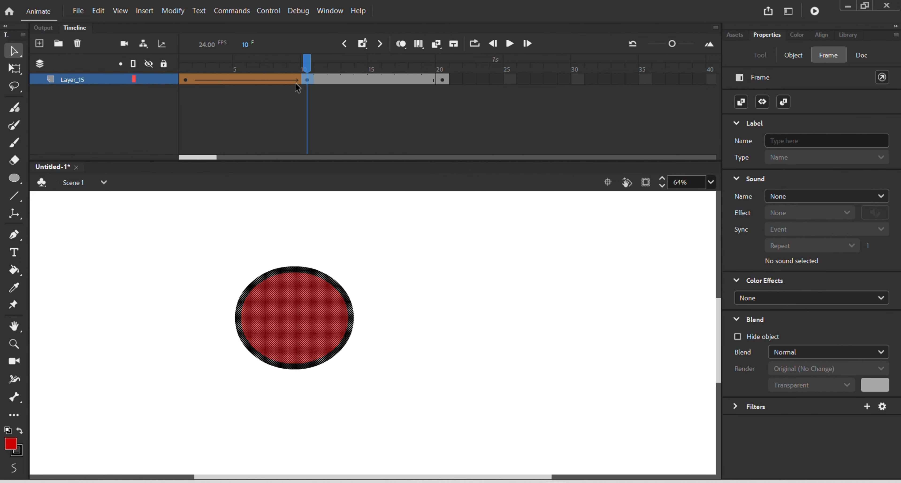
pyautogui.rightClick(284, 82)
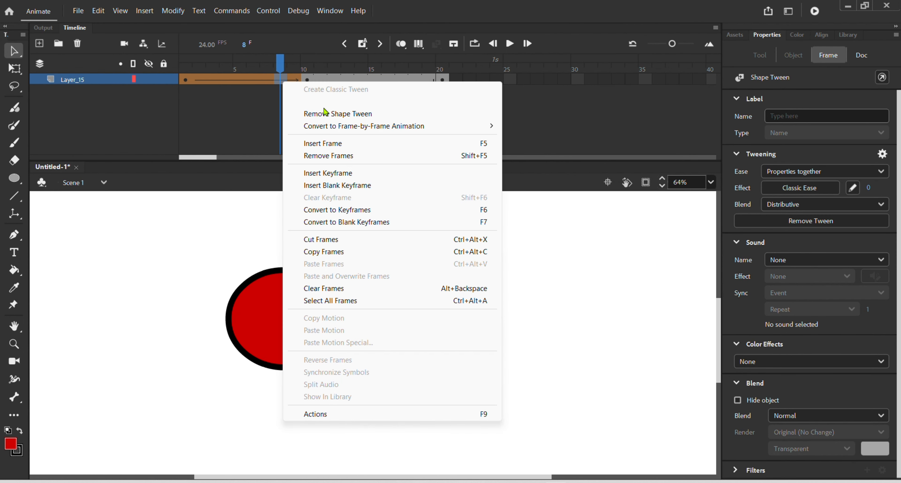
pyautogui.click(331, 114)
pyautogui.moveTo(281, 68); pyautogui.dragTo(186, 68)
pyautogui.click(157, 124)
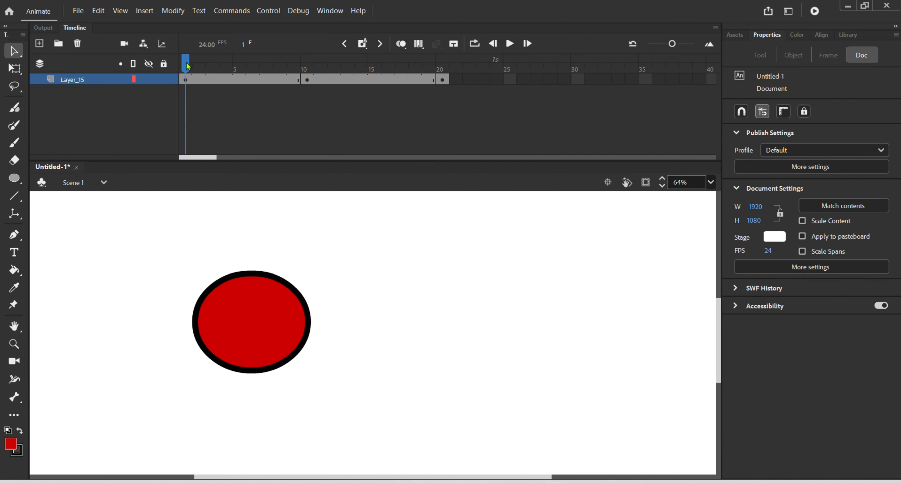
pyautogui.click(193, 74)
pyautogui.click(186, 79)
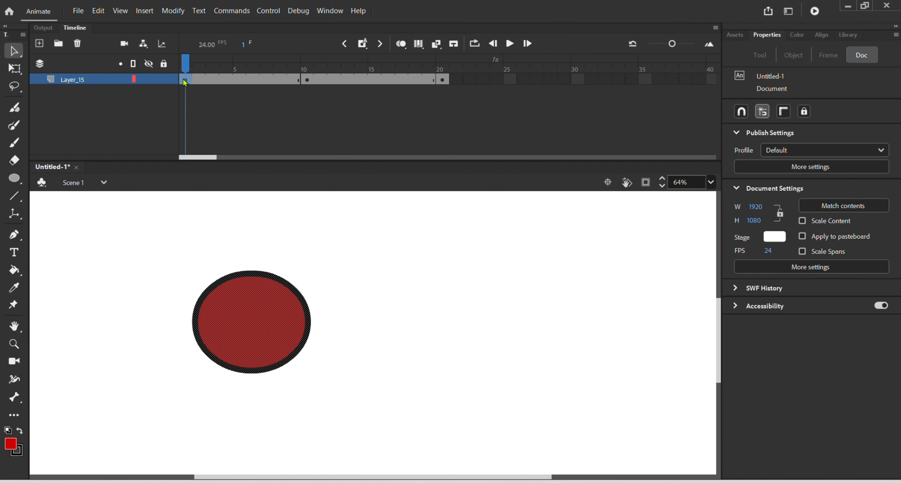
pyautogui.click(443, 79)
pyautogui.moveTo(443, 64); pyautogui.dragTo(444, 131)
pyautogui.click(413, 94)
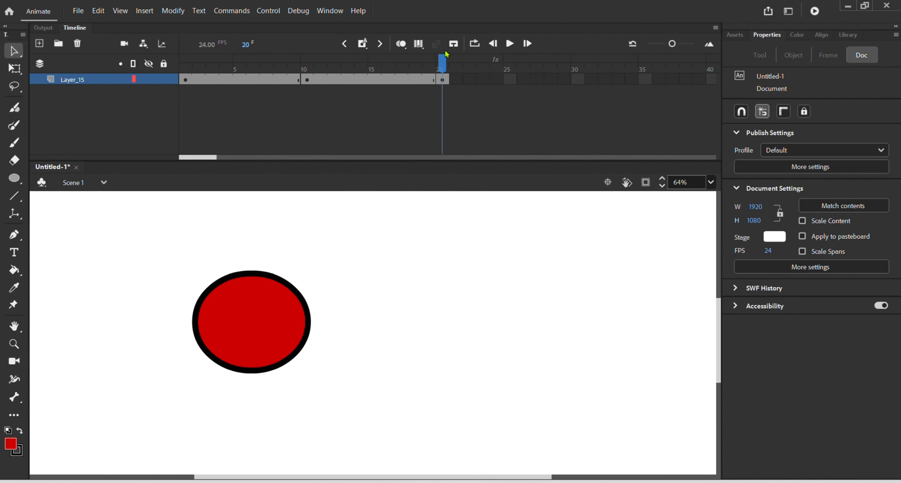
pyautogui.moveTo(447, 65); pyautogui.dragTo(481, 117)
# - Convert frames 5 to 9 into blank keyframes and move the playhead to frame 20
pyautogui.moveTo(244, 85); pyautogui.dragTo(308, 93)
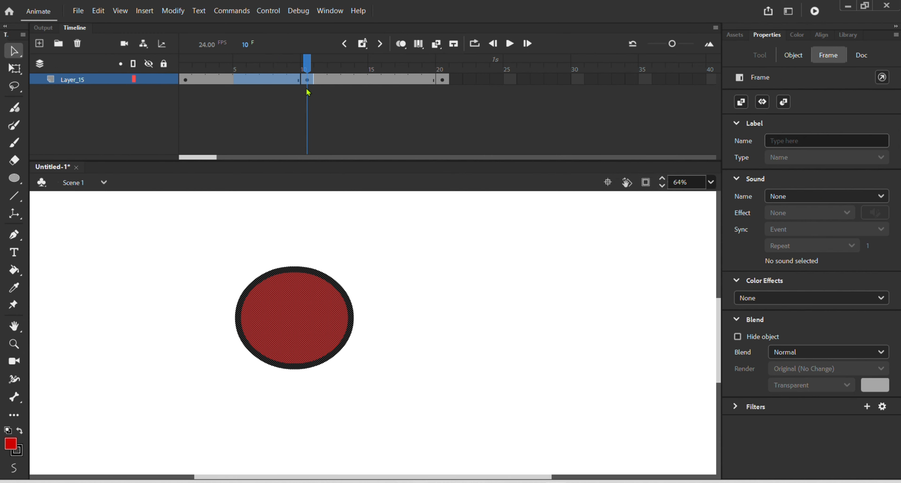
pyautogui.press('F6')
pyautogui.press('F6')
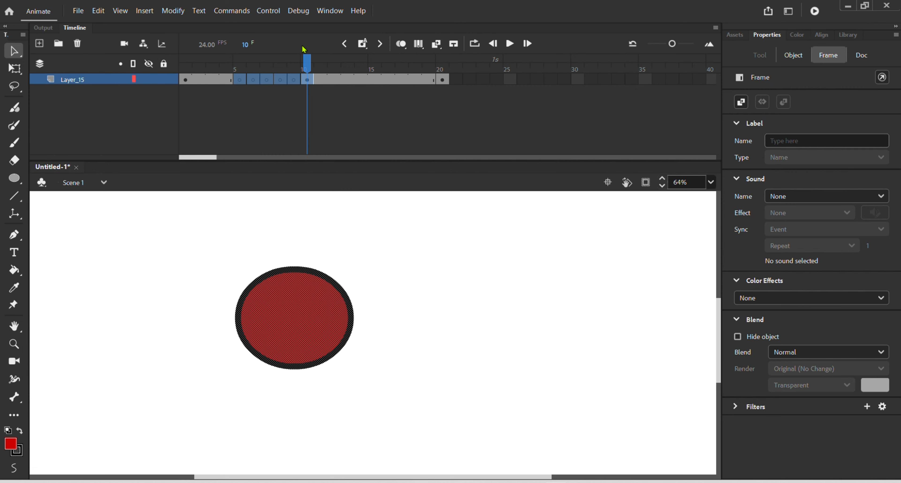
pyautogui.moveTo(307, 66); pyautogui.dragTo(442, 121)
pyautogui.click(441, 124)
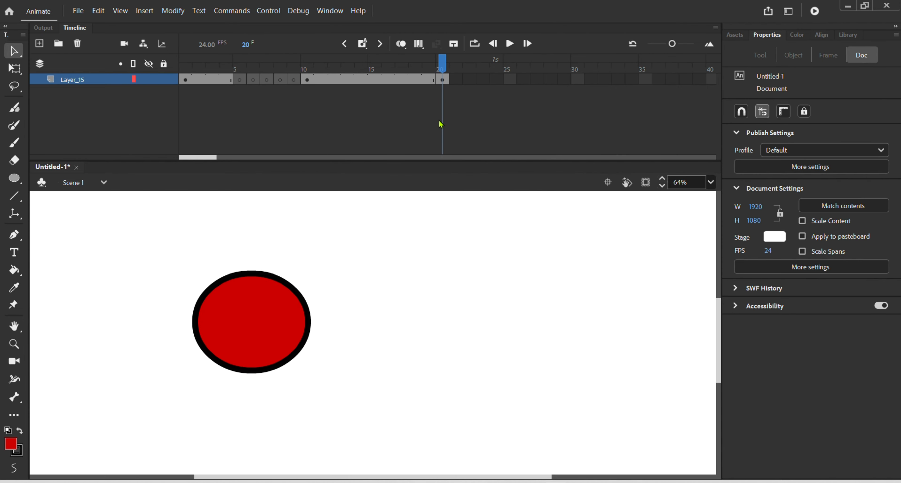